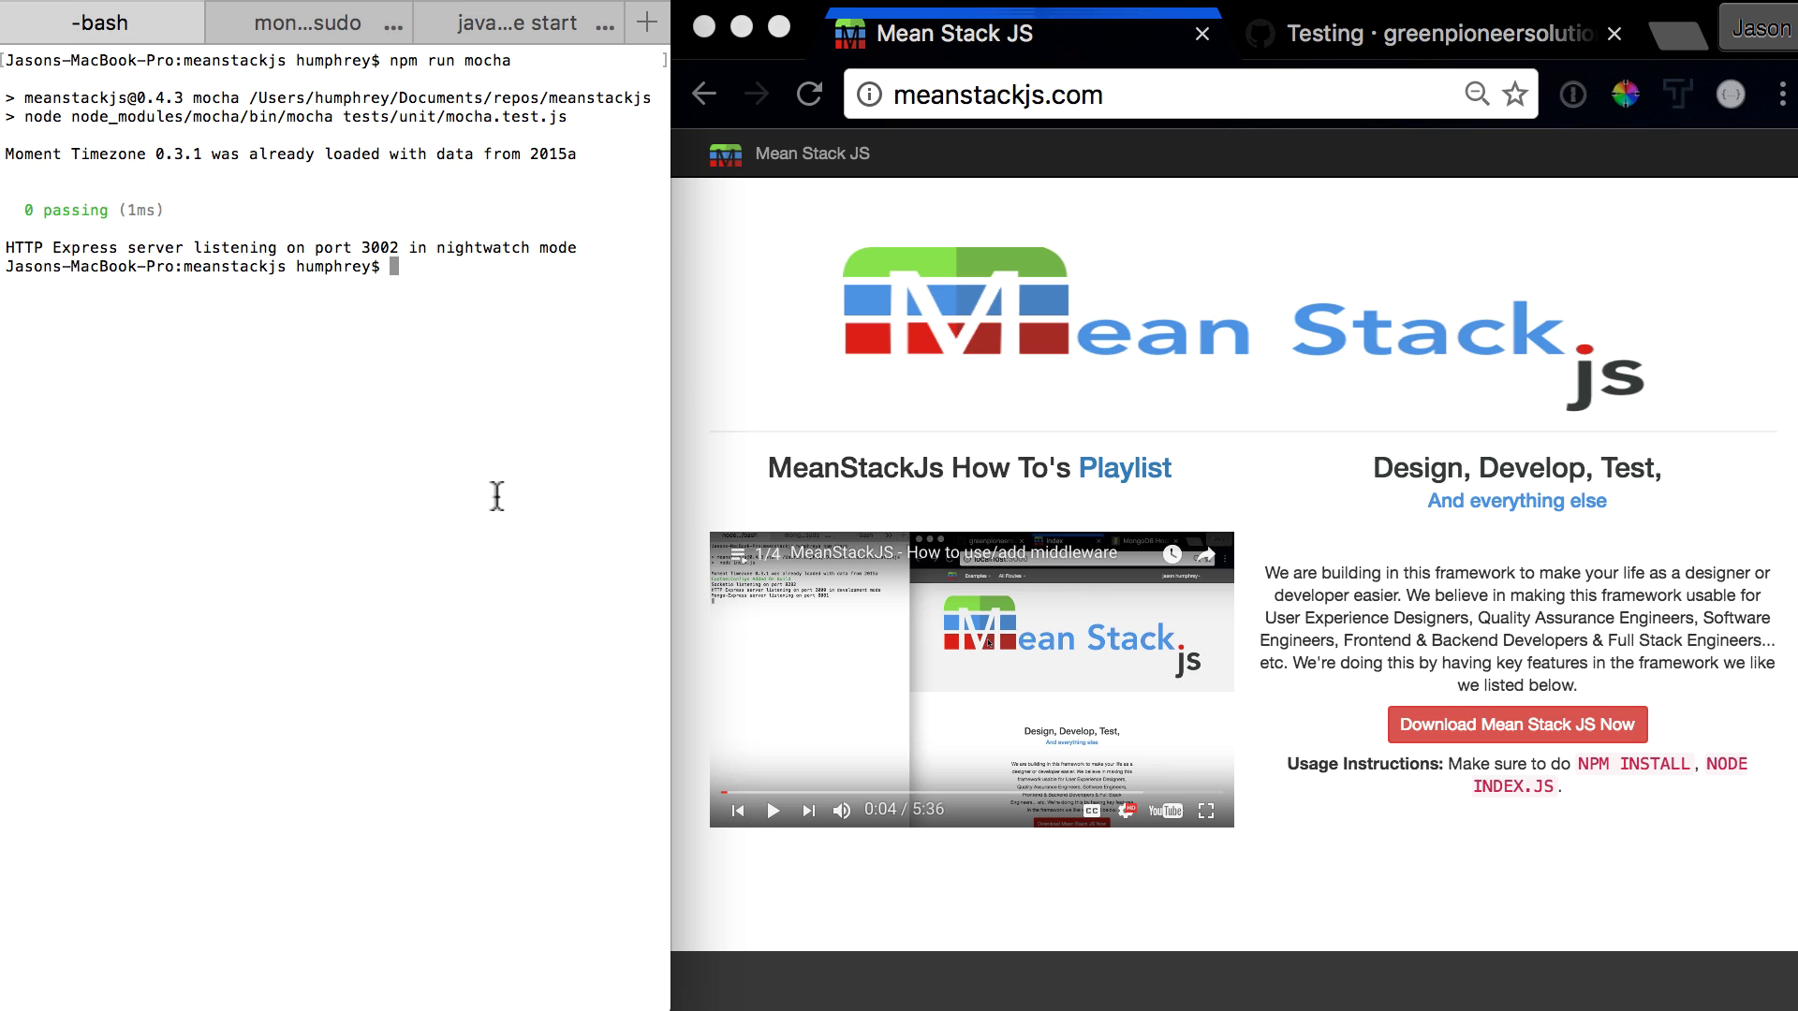
Step: Show the Testing wiki's Nightwatch / E2E section and highlight the nightwatch run command
left_click(1425, 34)
scroll(1083, 401, "up", 3)
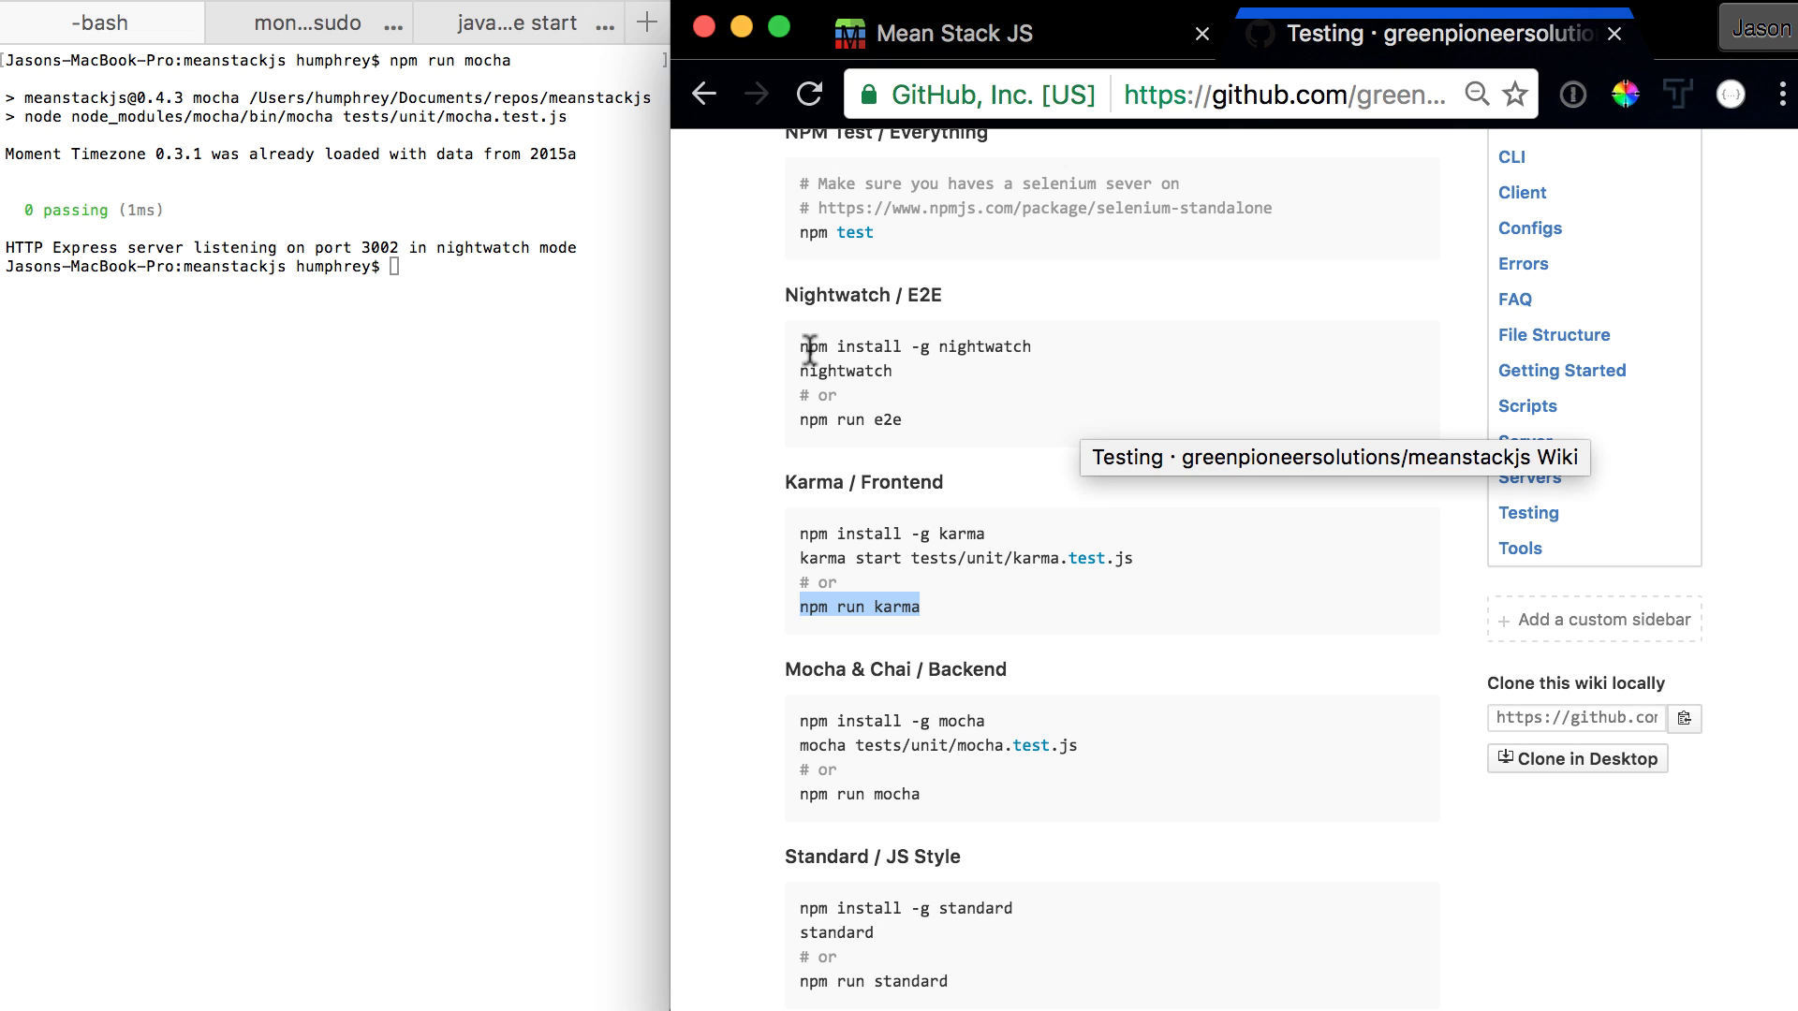
left_click_drag(799, 347, 1002, 365)
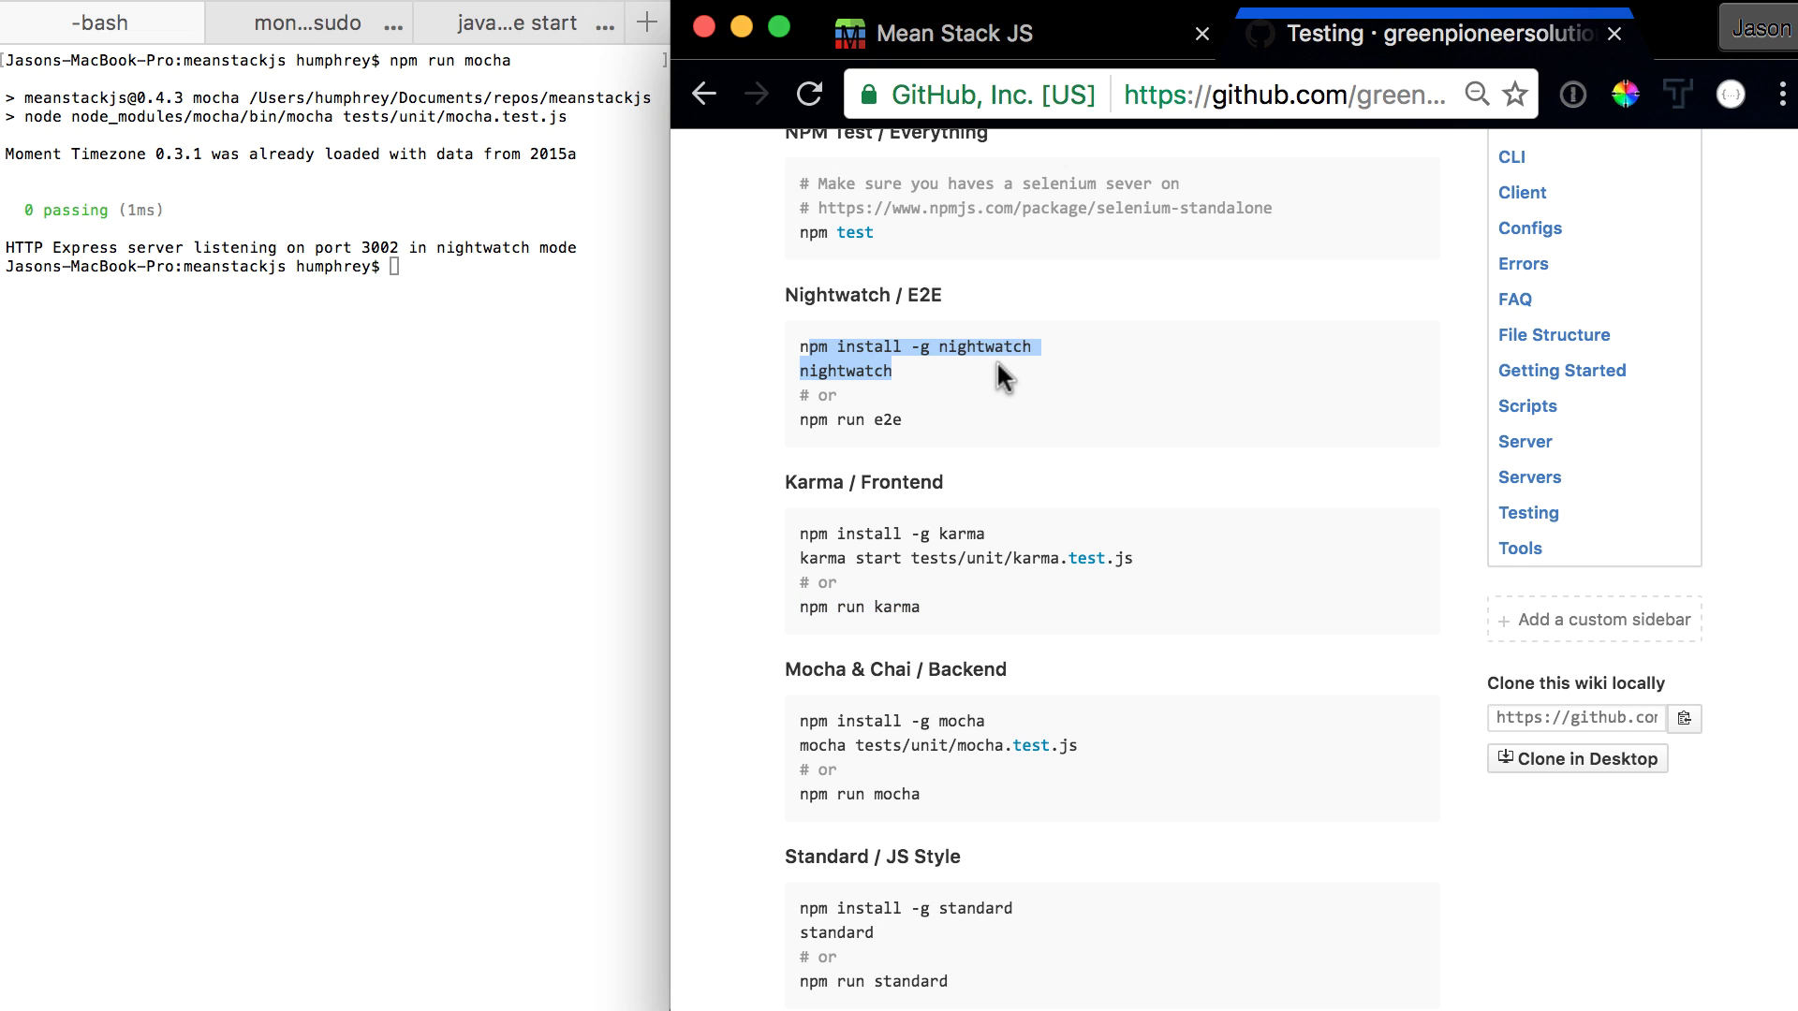
left_click(967, 362)
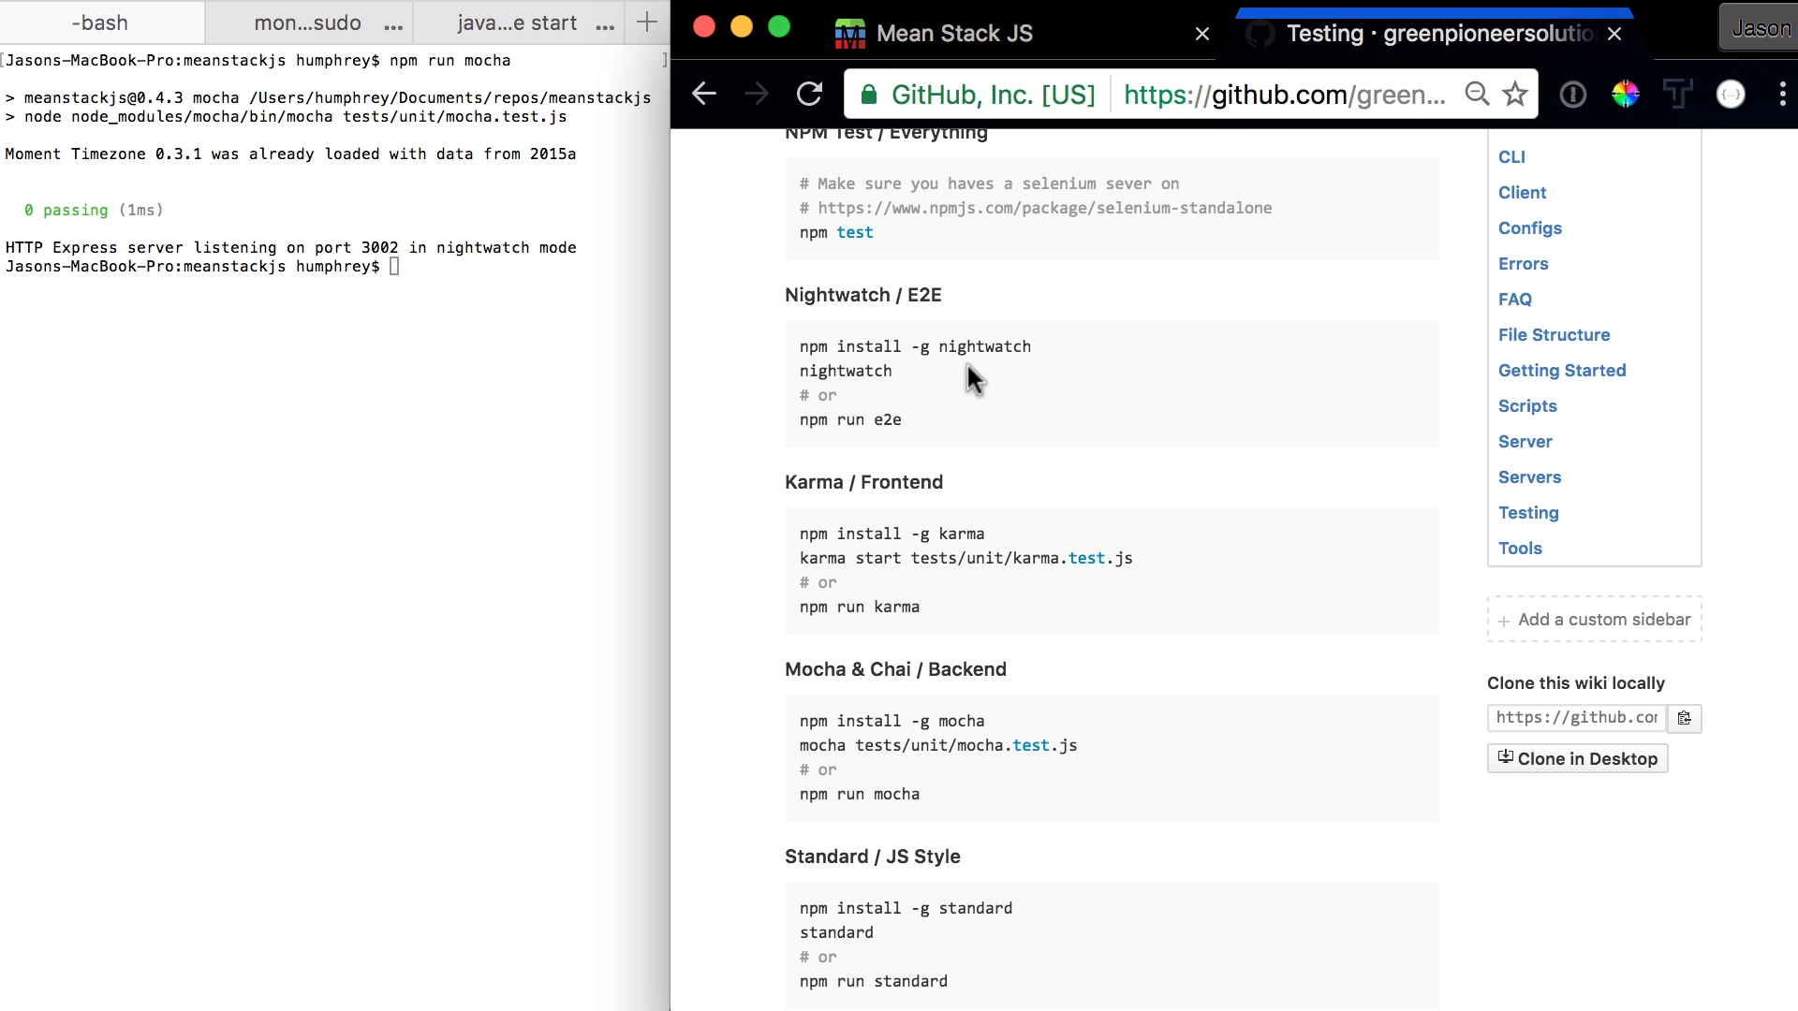
double_click(830, 365)
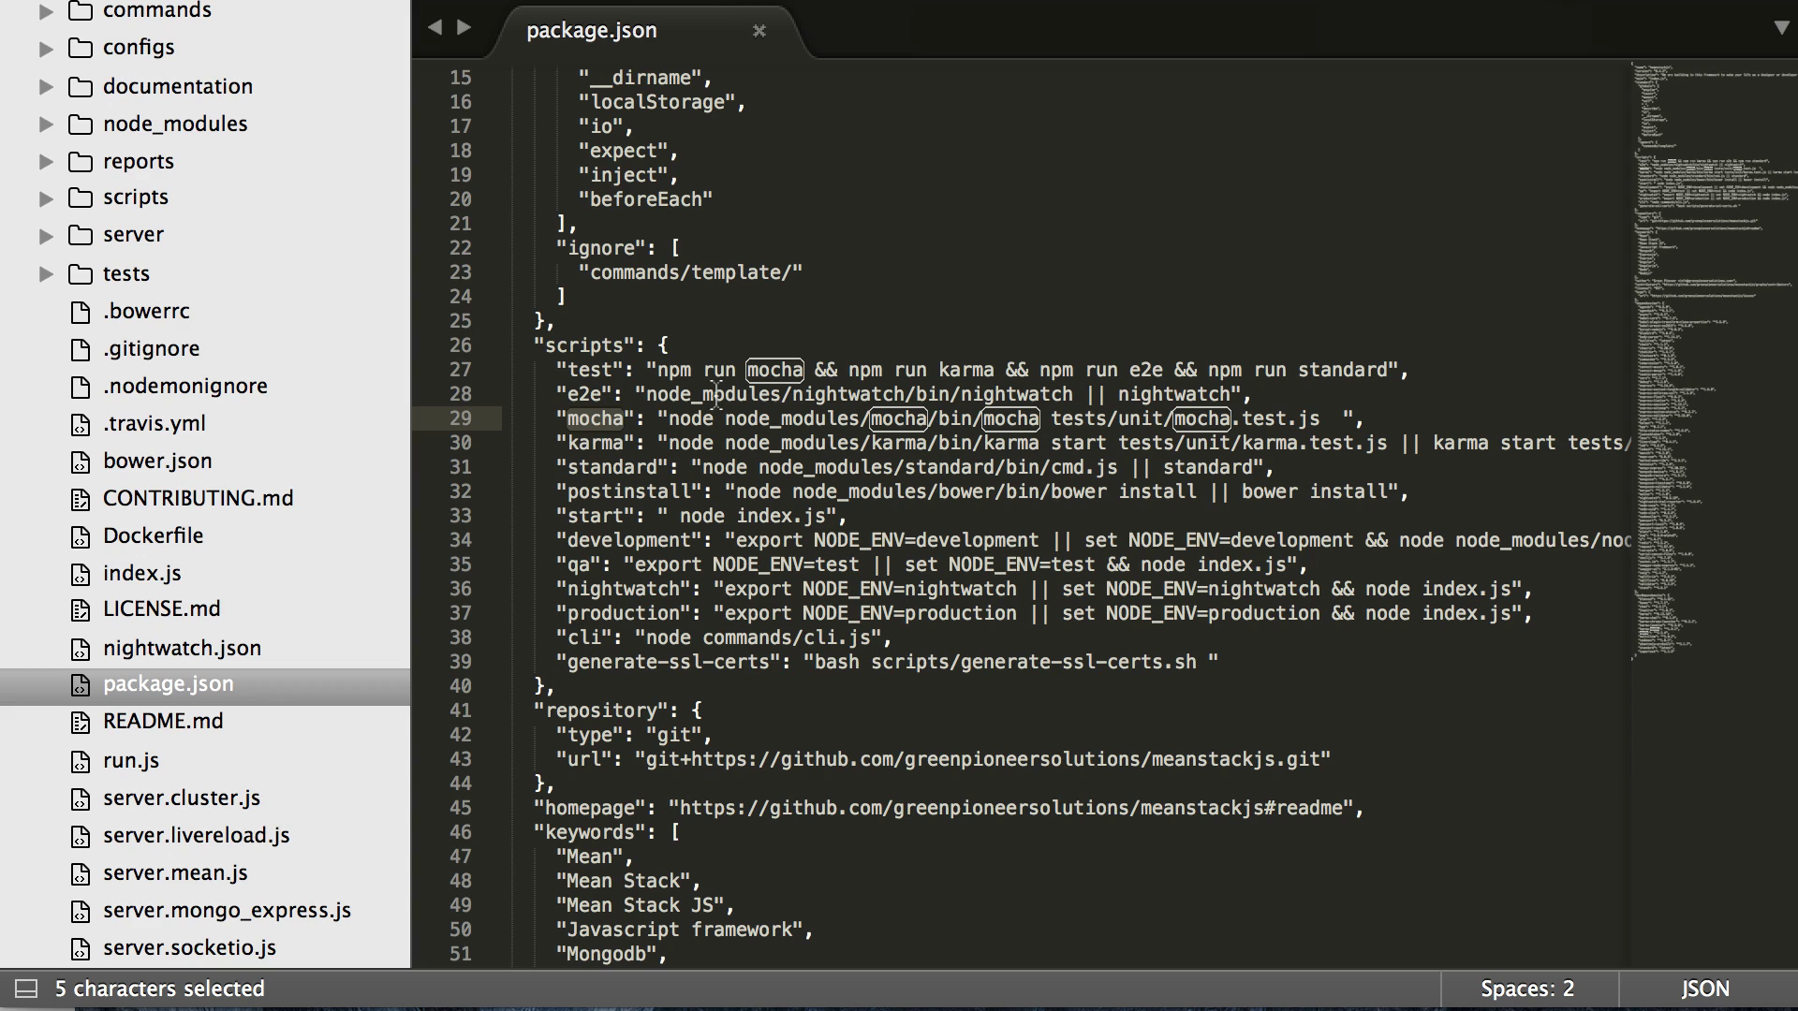
Step: Highlight the e2e script name in package.json's scripts block
double_click(591, 398)
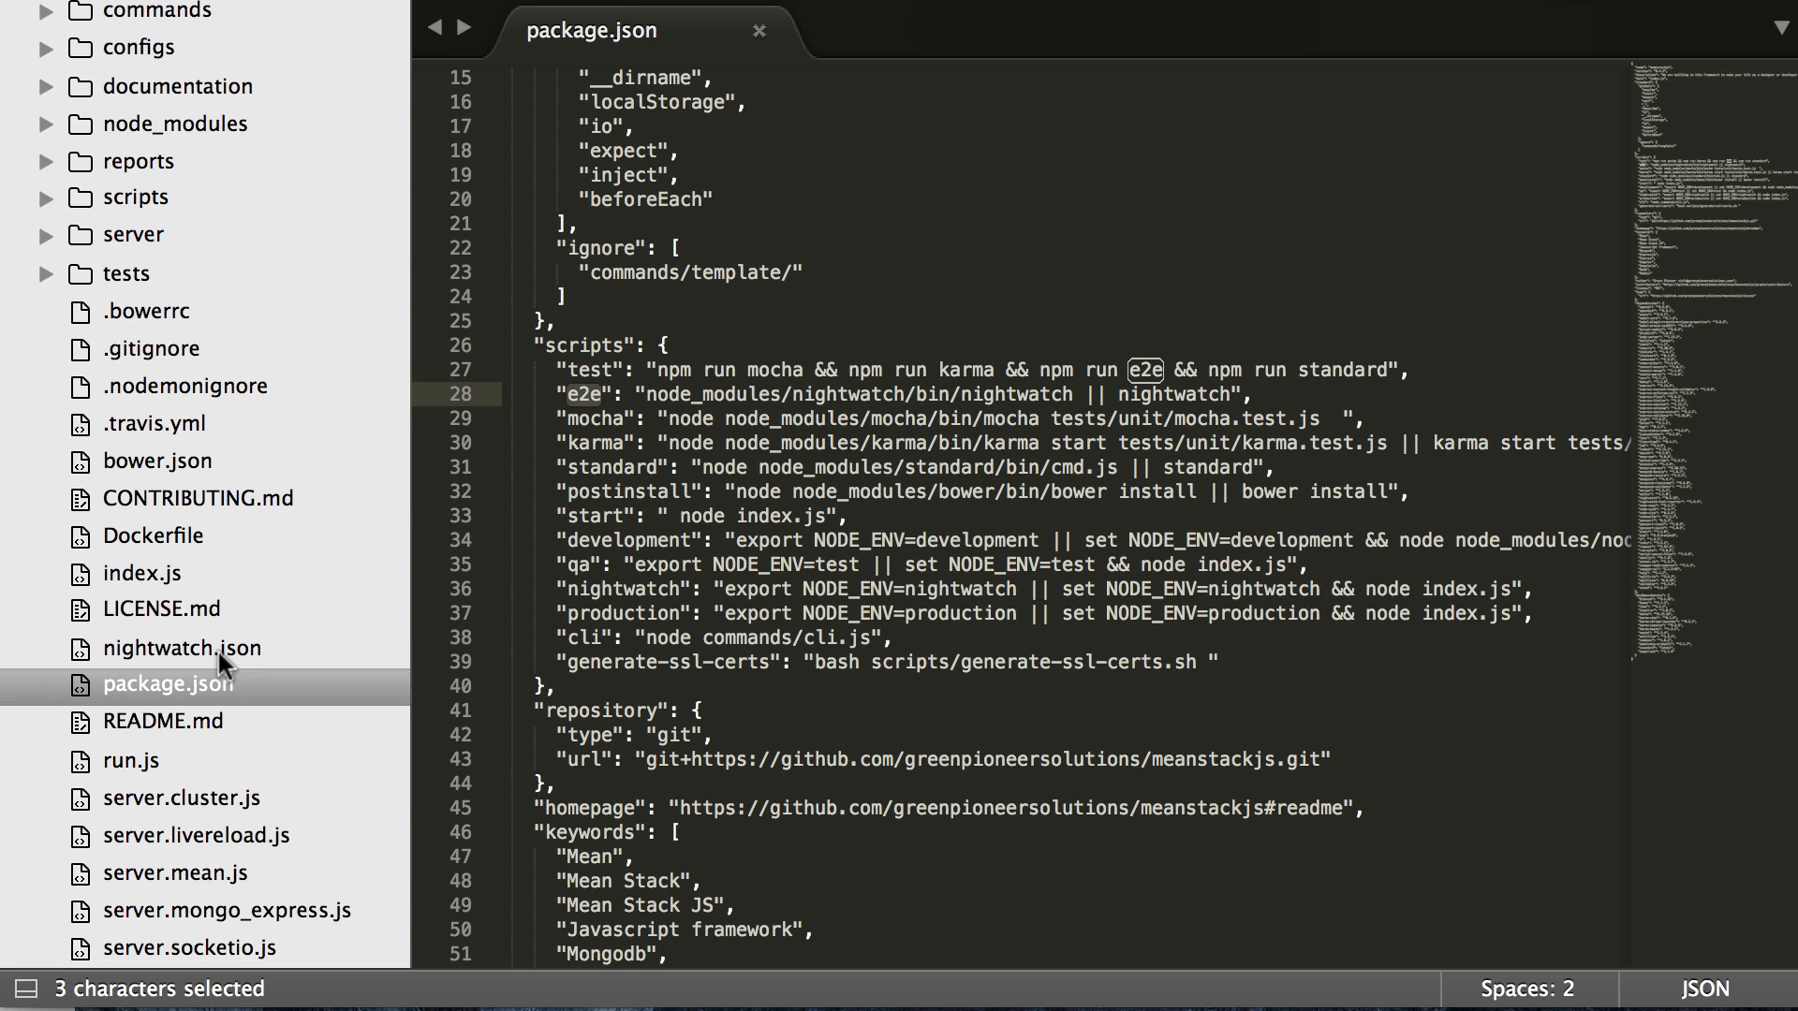
Step: Open nightwatch.json from the sidebar, then expand and collapse the tests > e2e folders
left_click(169, 647)
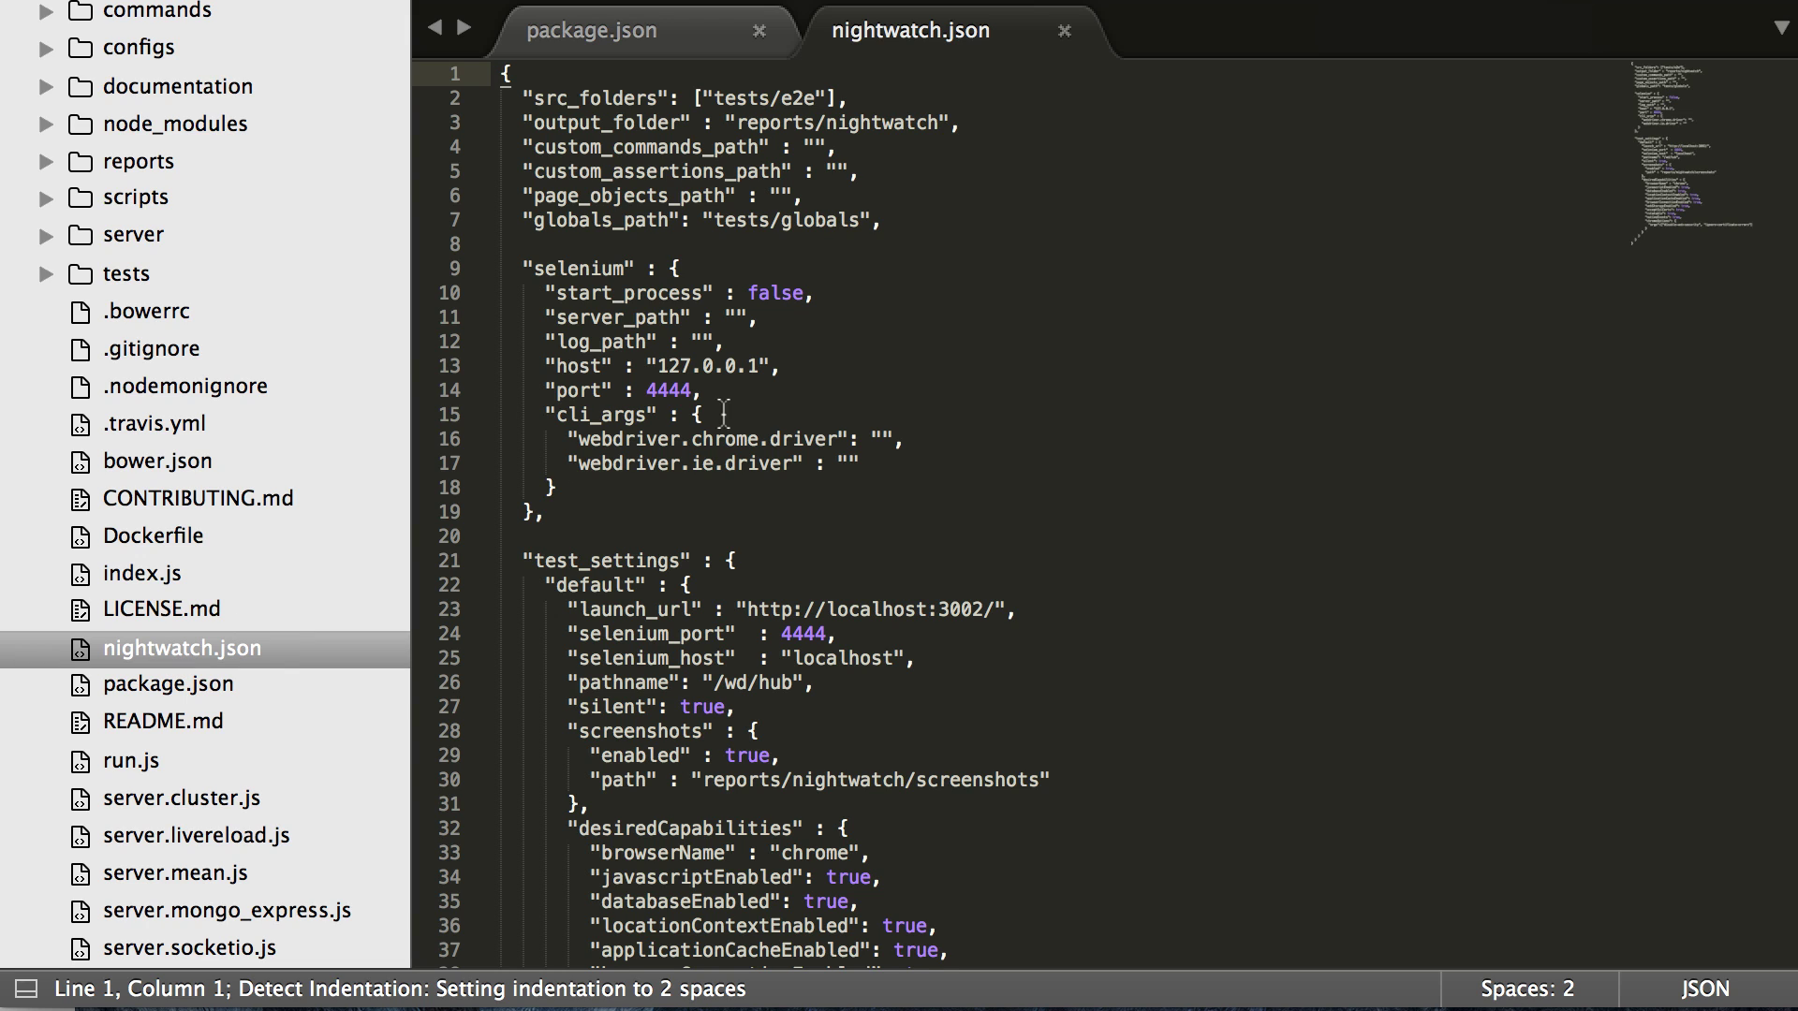
scroll(797, 225, "down", 1)
scroll(797, 224, "up", 1)
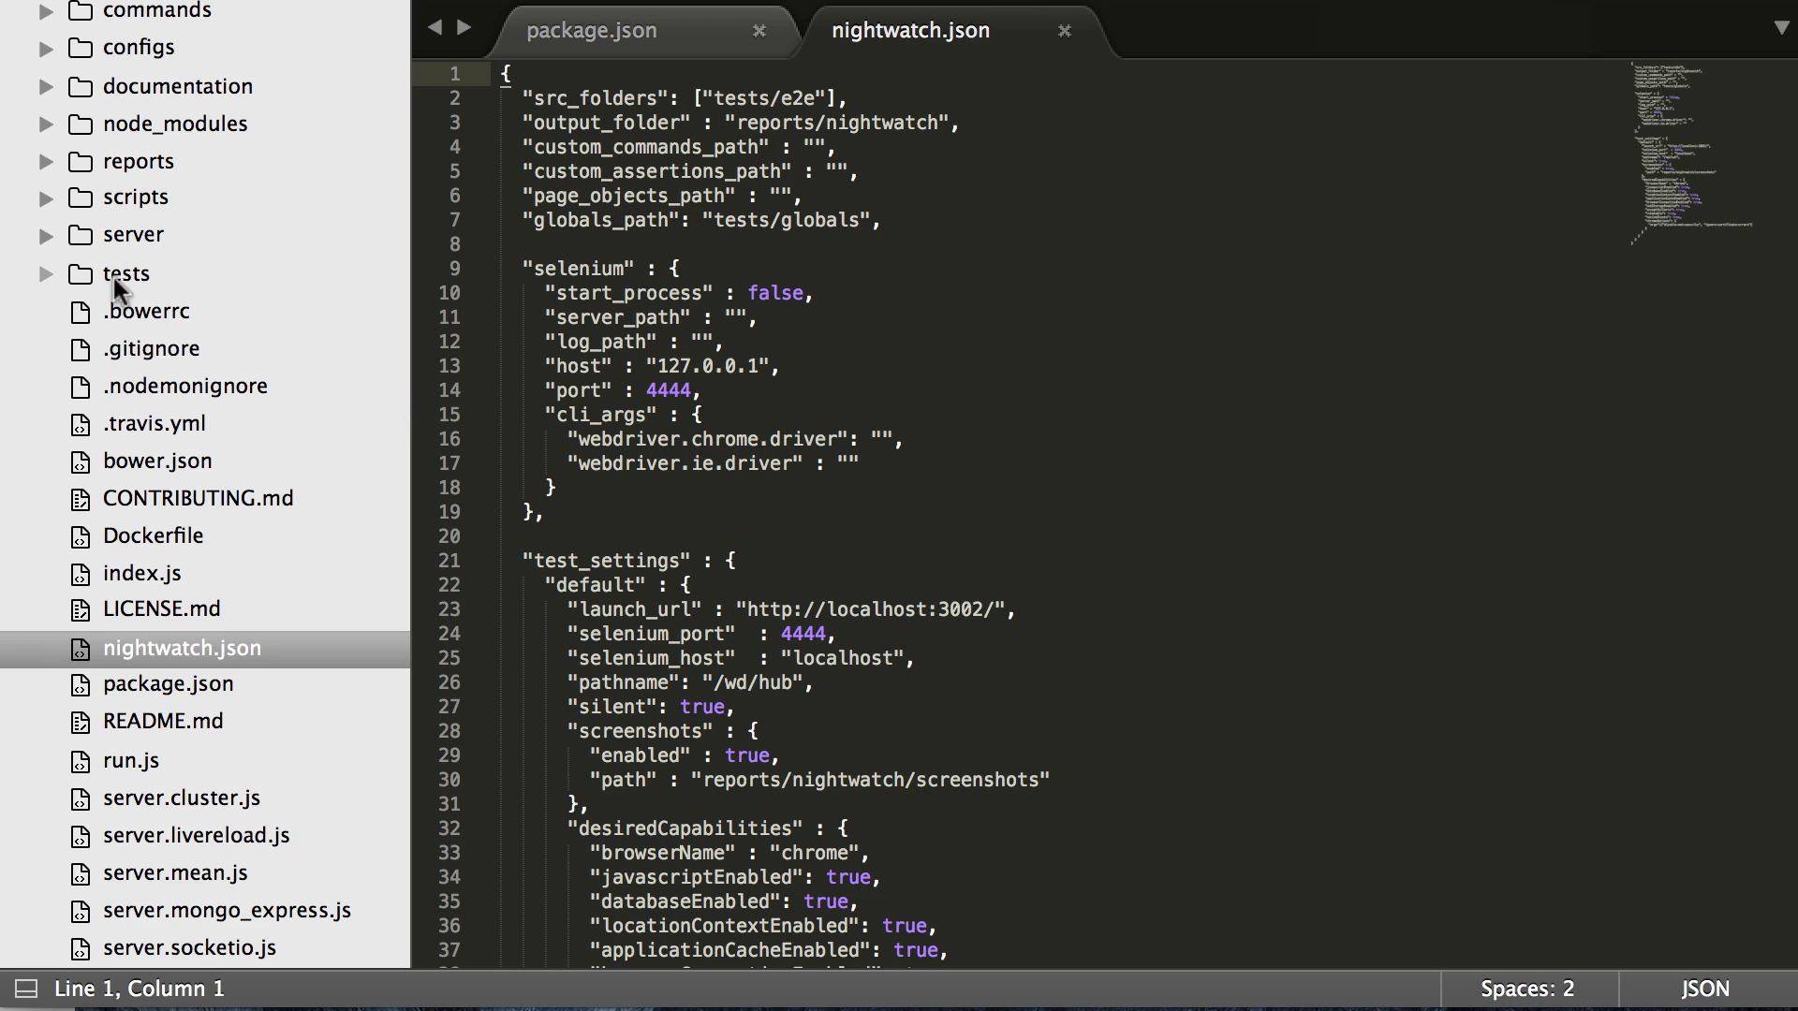
left_click(51, 273)
left_click(69, 310)
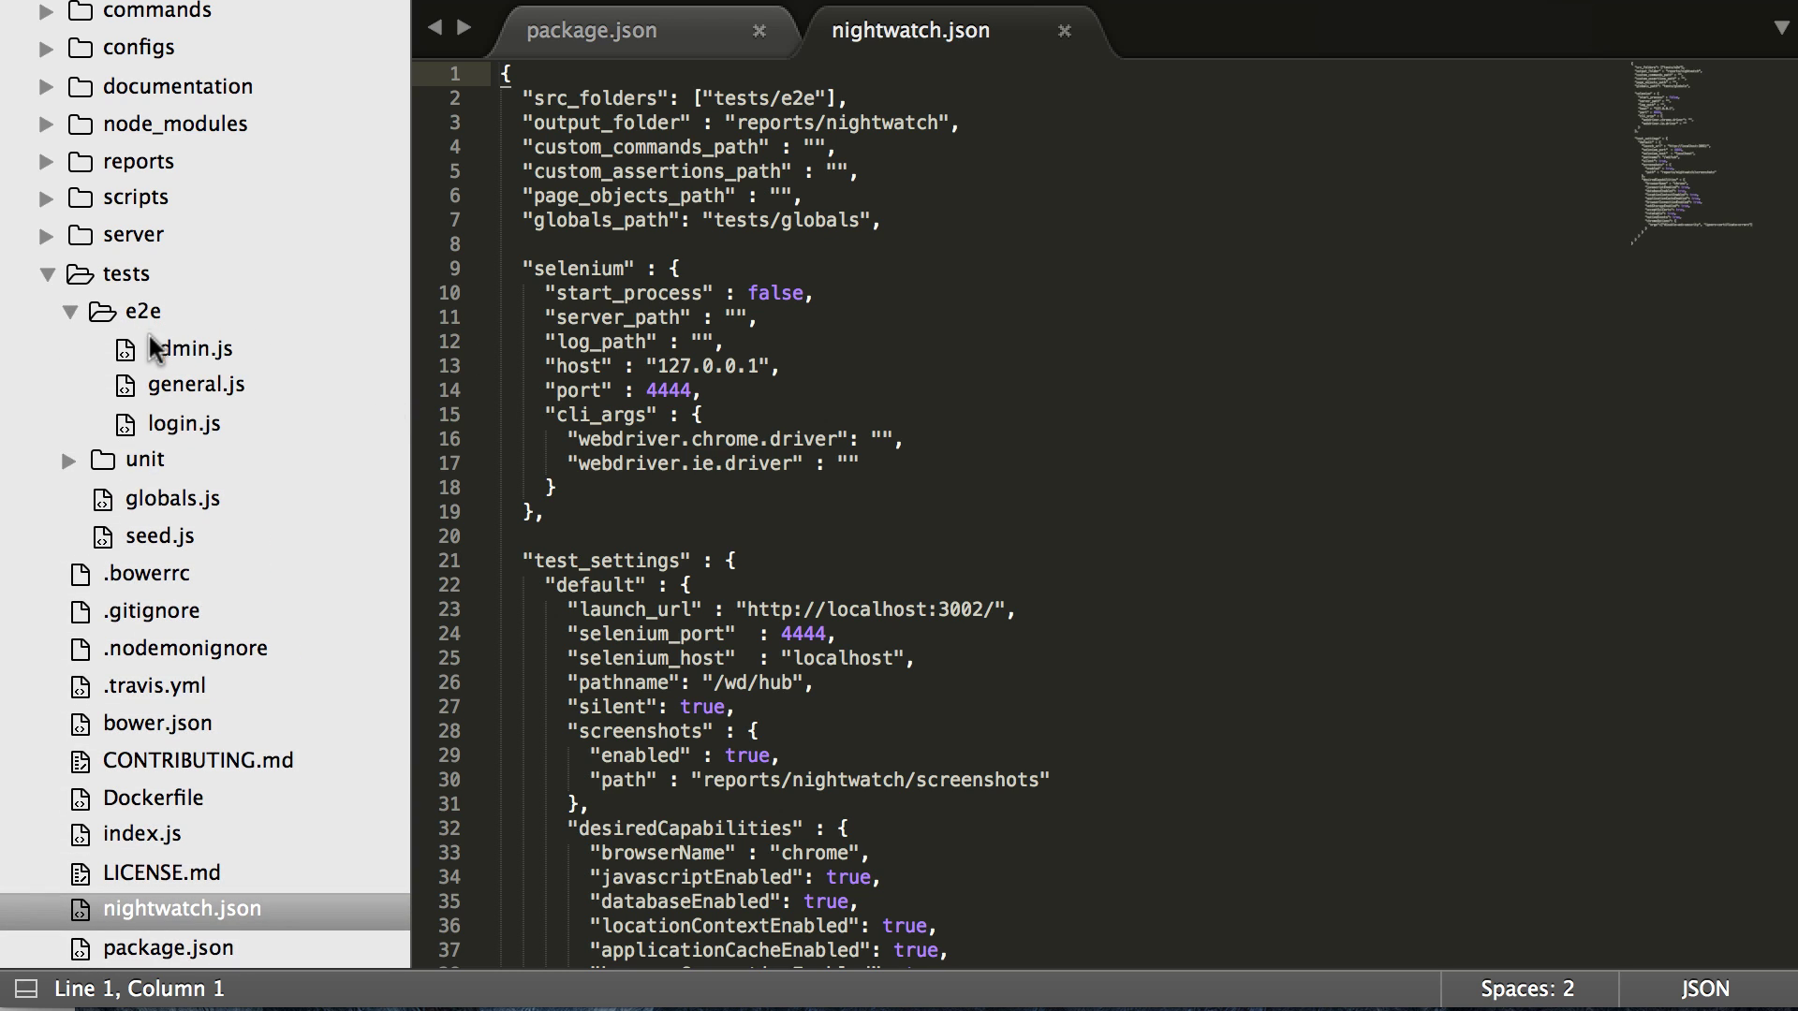
left_click(70, 310)
left_click(48, 273)
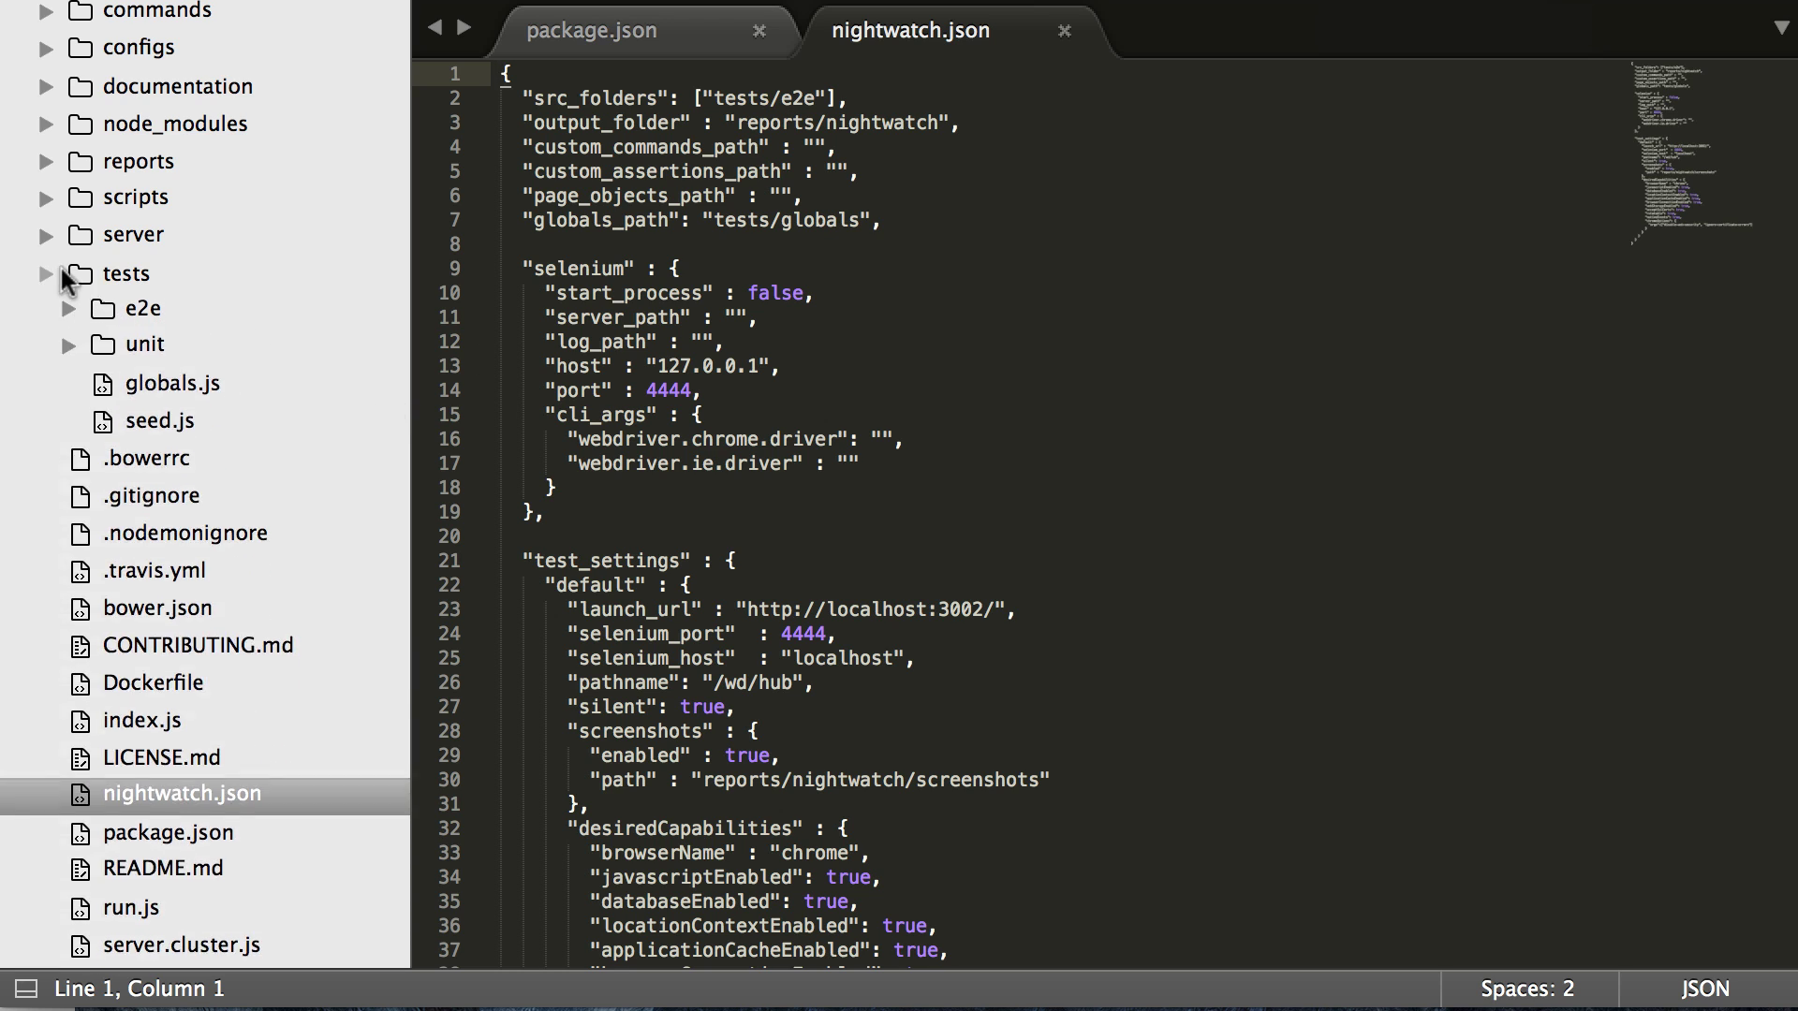
scroll(679, 151, "down", 1)
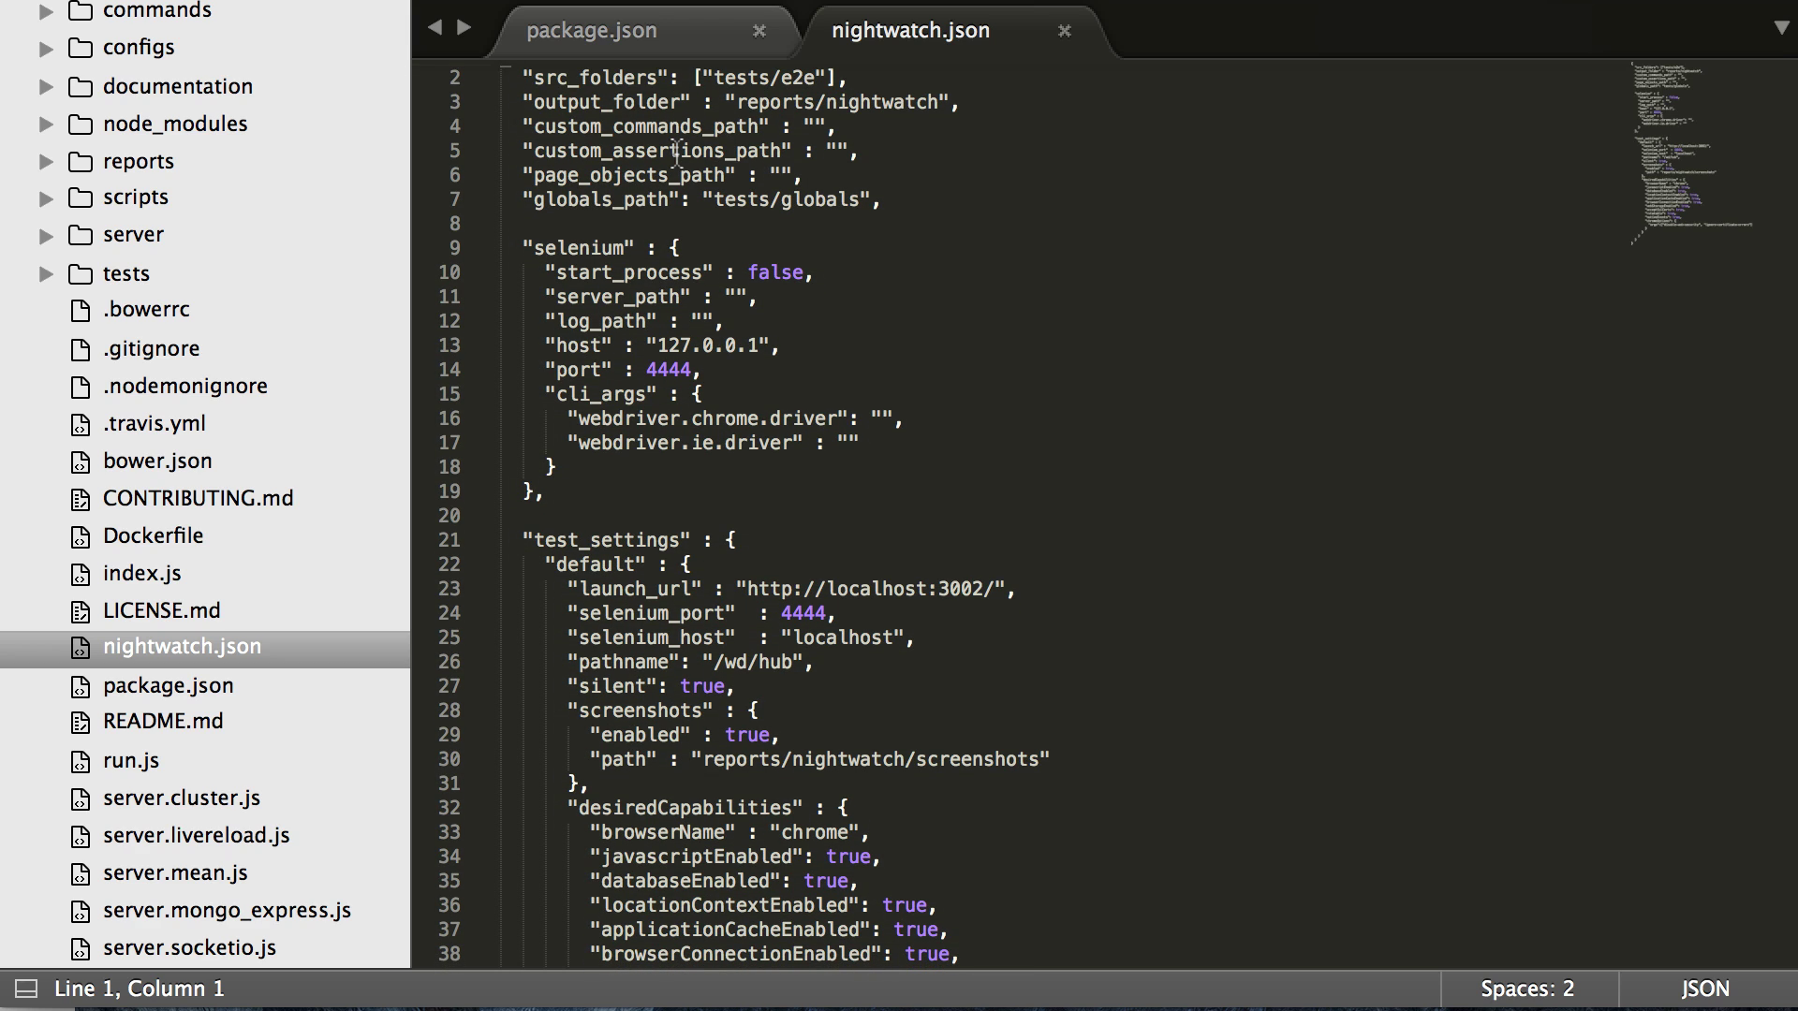
scroll(679, 149, "down", 1)
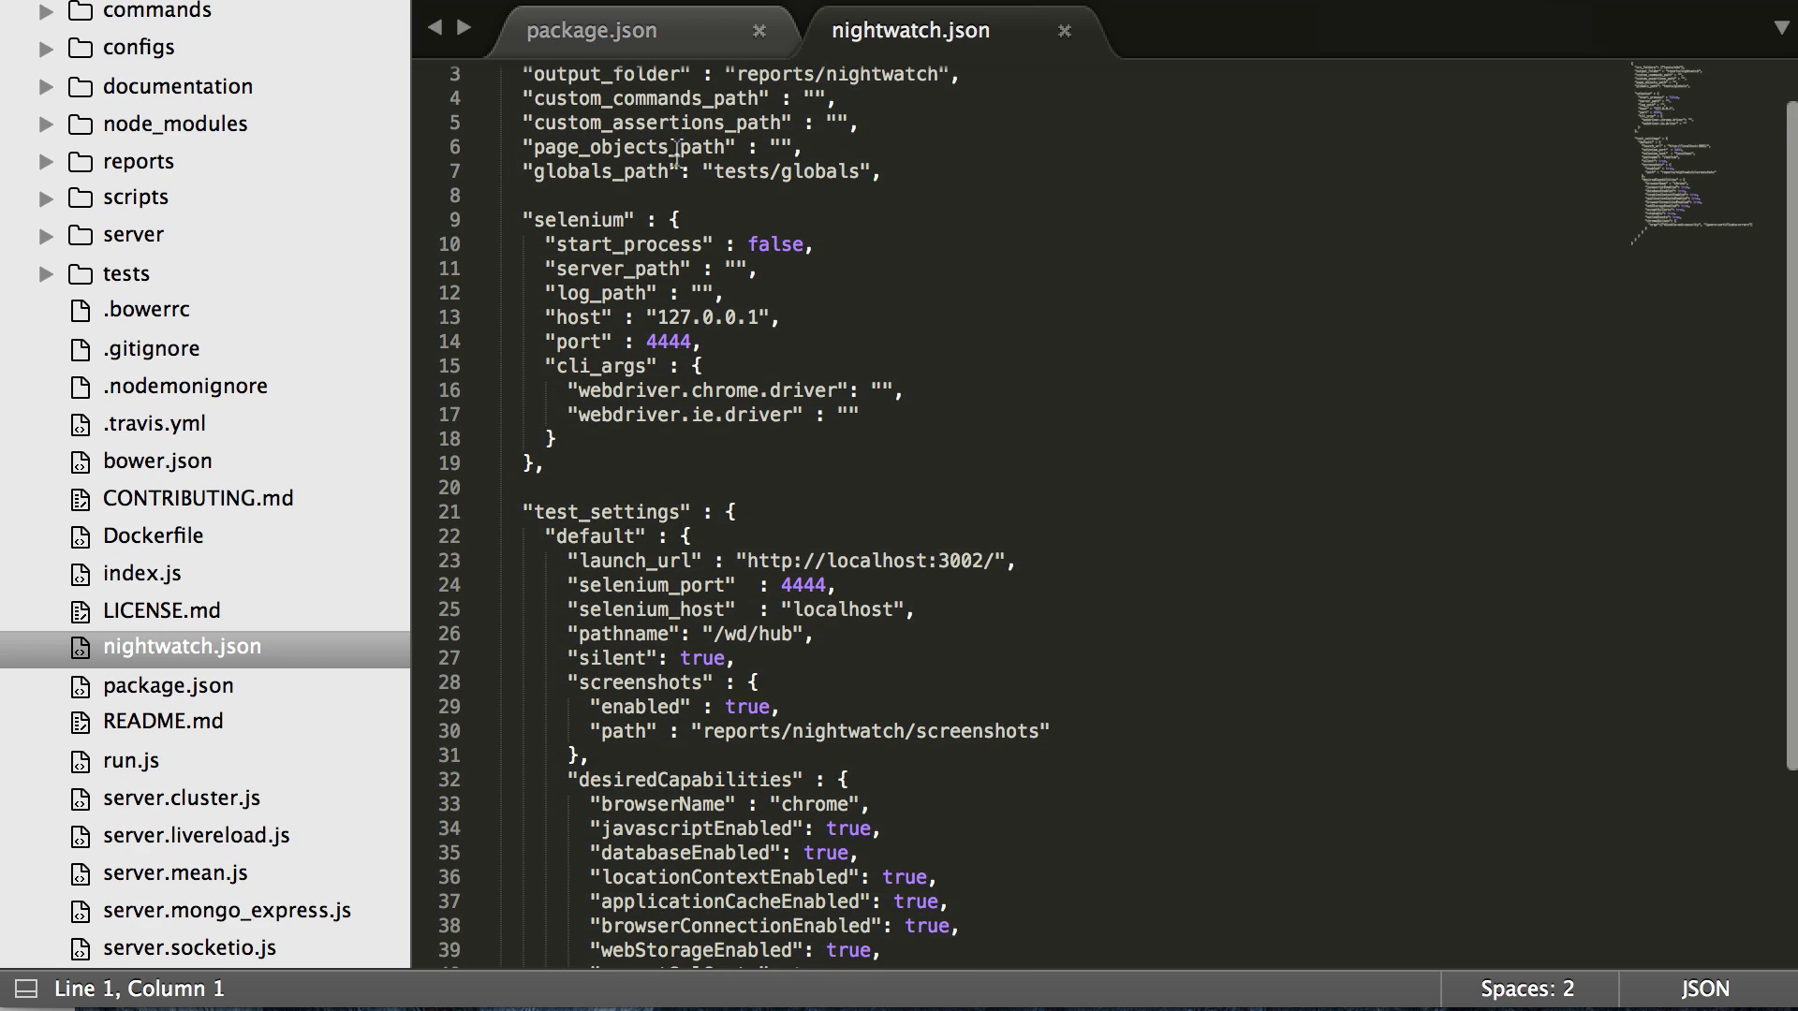
scroll(679, 150, "down", 1)
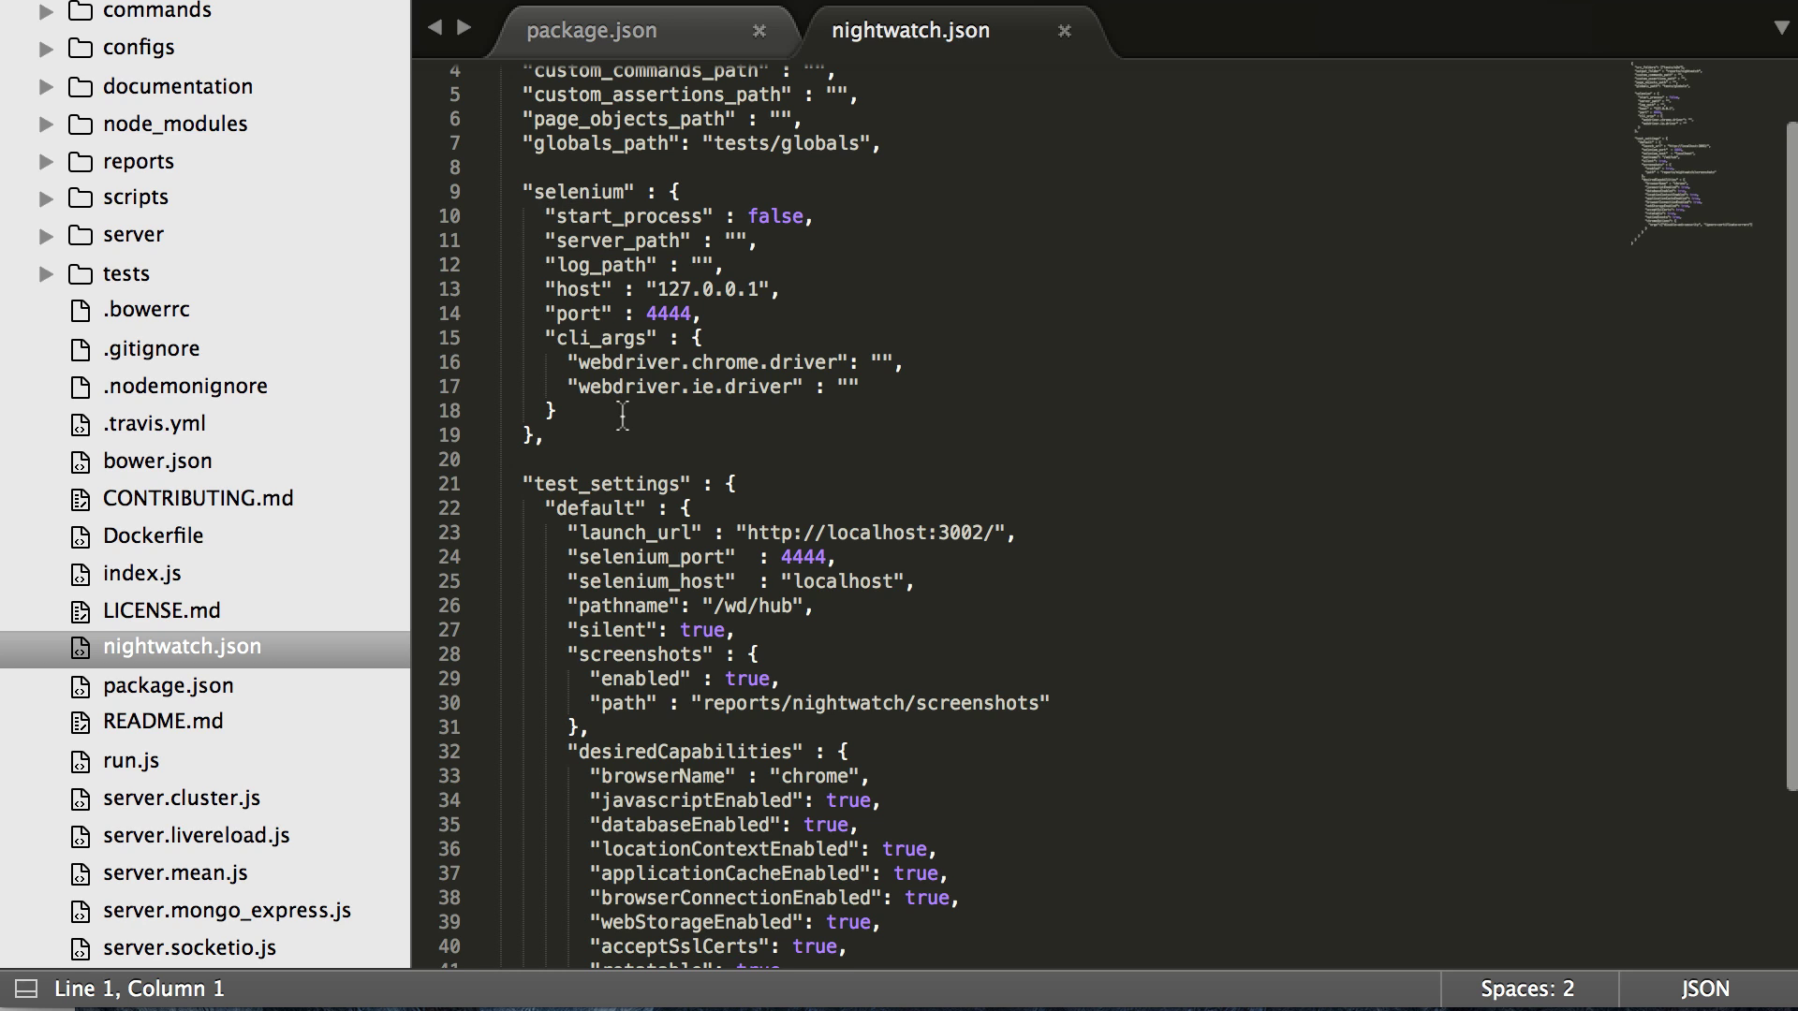
scroll(621, 417, "down", 6)
scroll(621, 416, "down", 3)
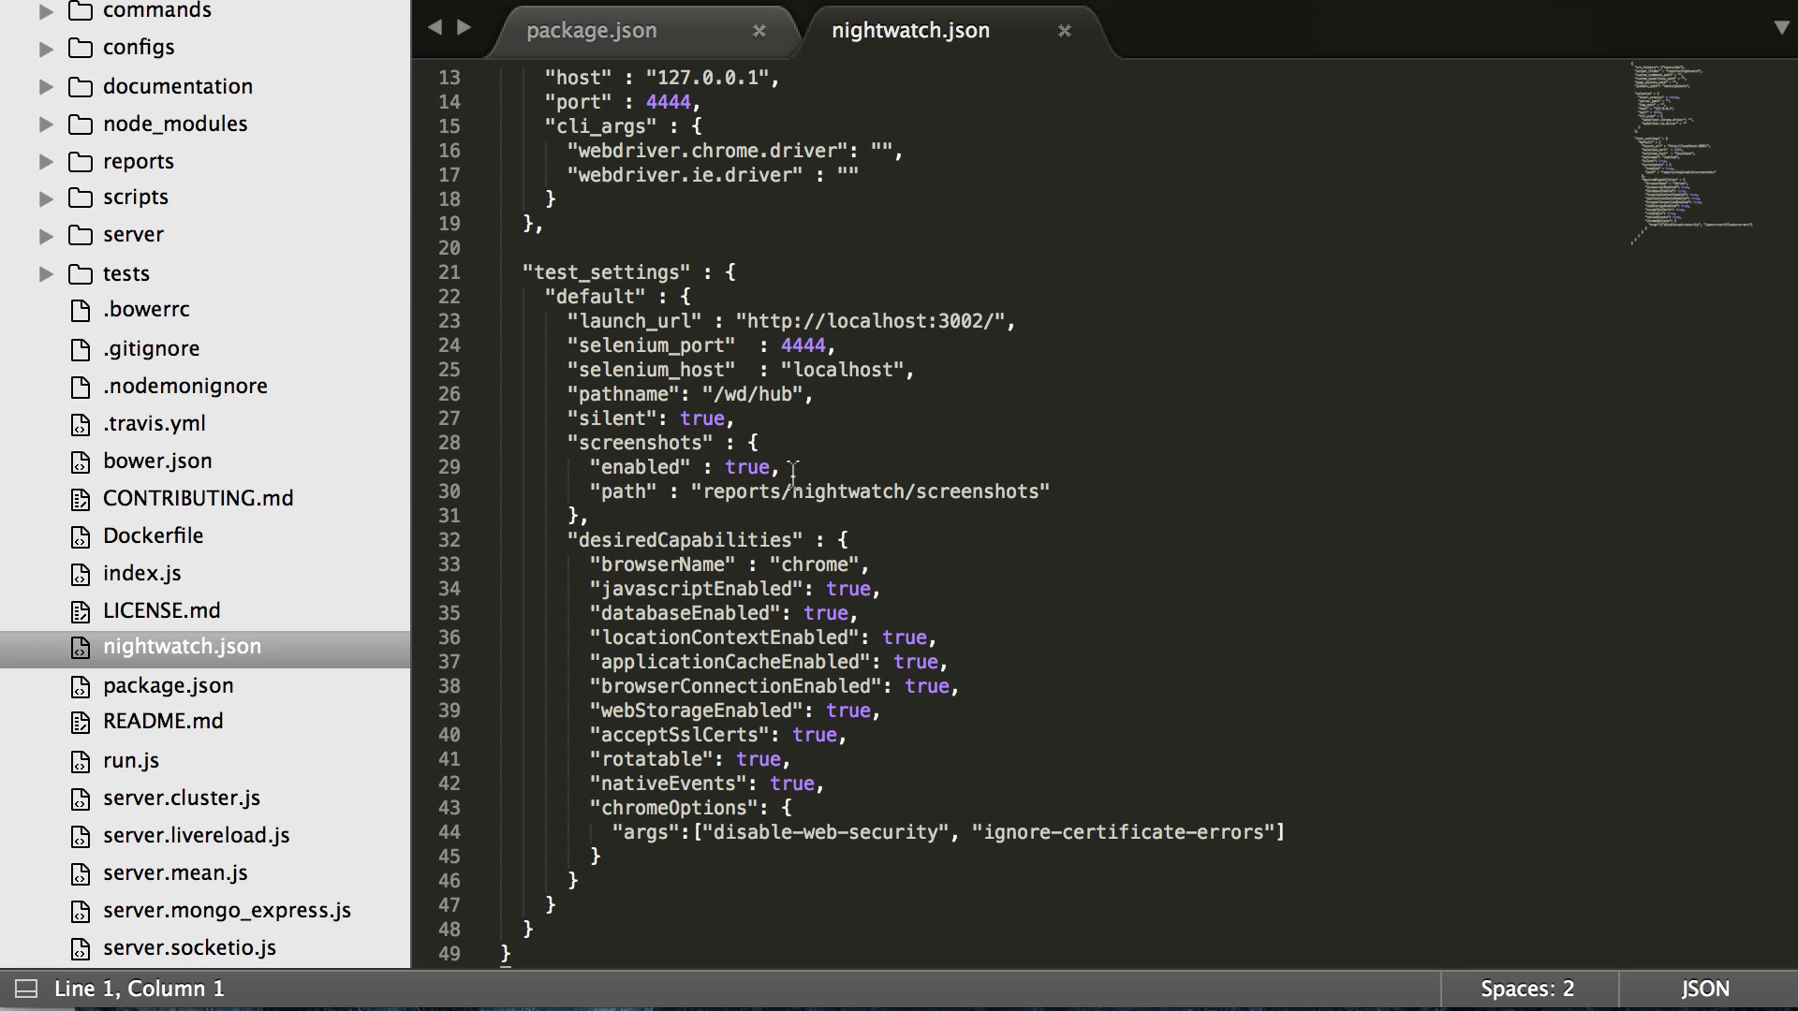
Step: Highlight the "chrome" browser name in nightwatch.json's capabilities
double_click(805, 564)
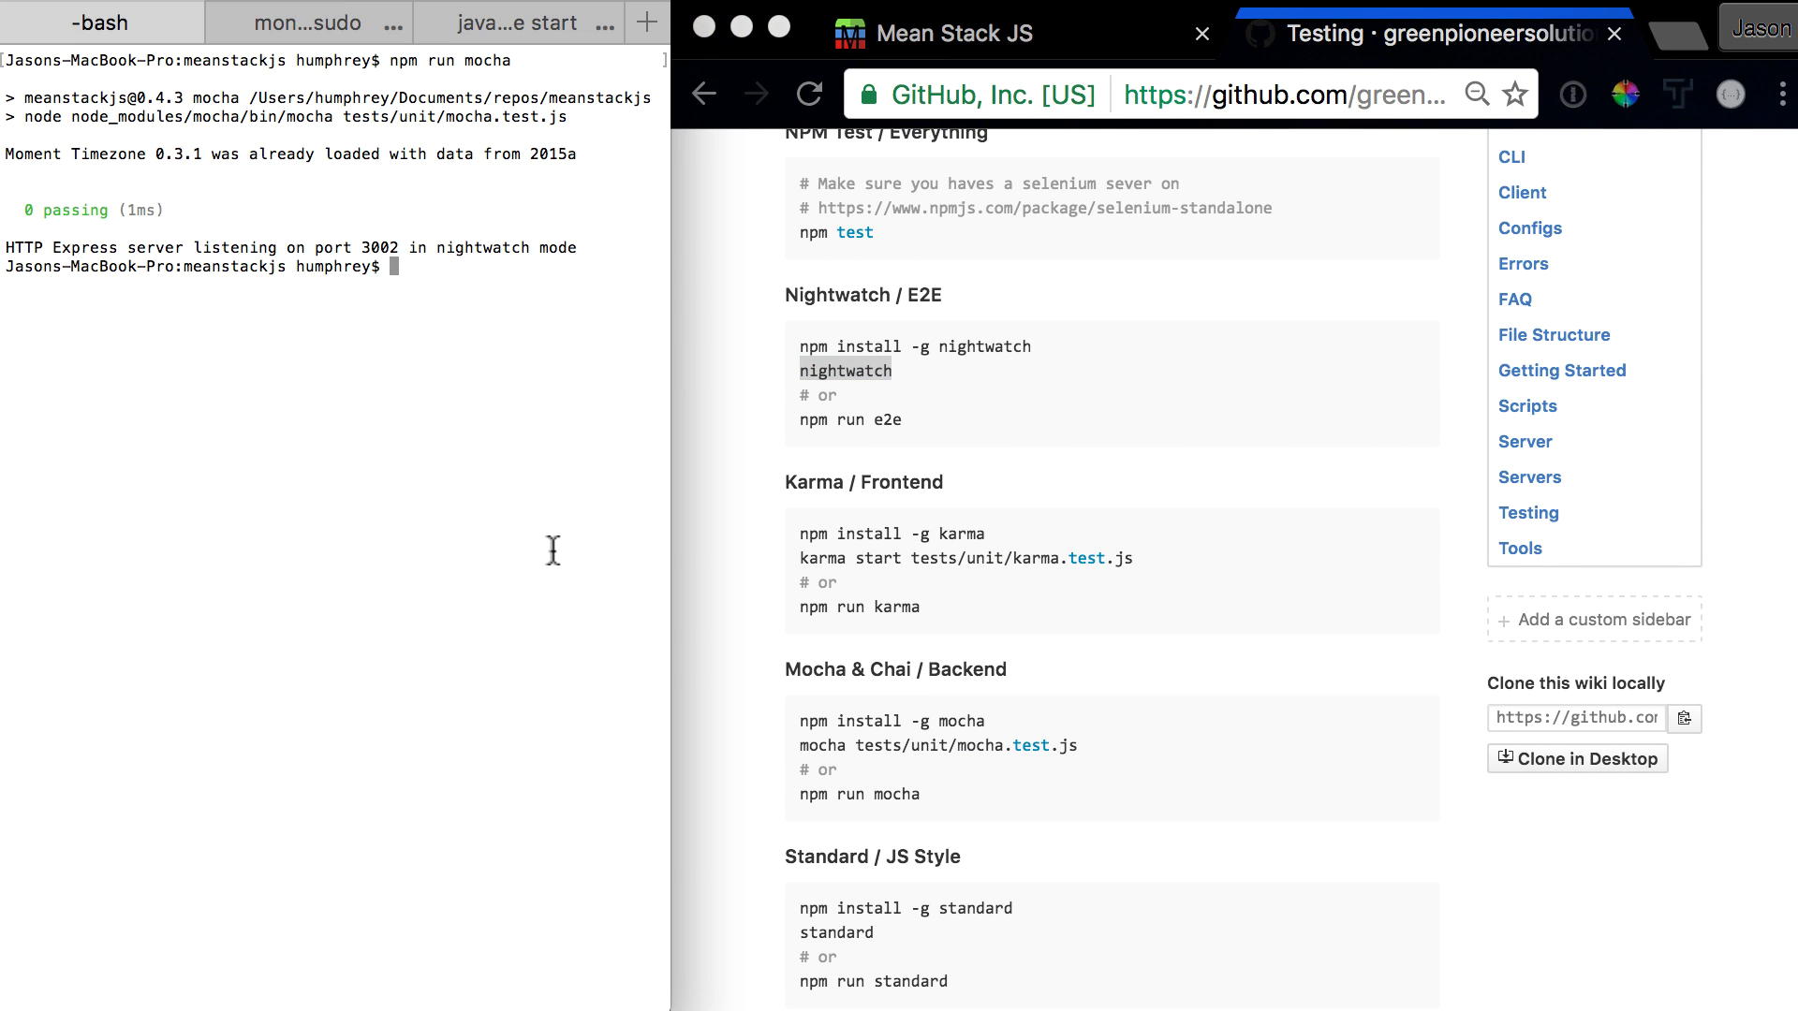
type("npm run ")
type("e2e")
Step: Run npm run e2e at the bash prompt
key("Return")
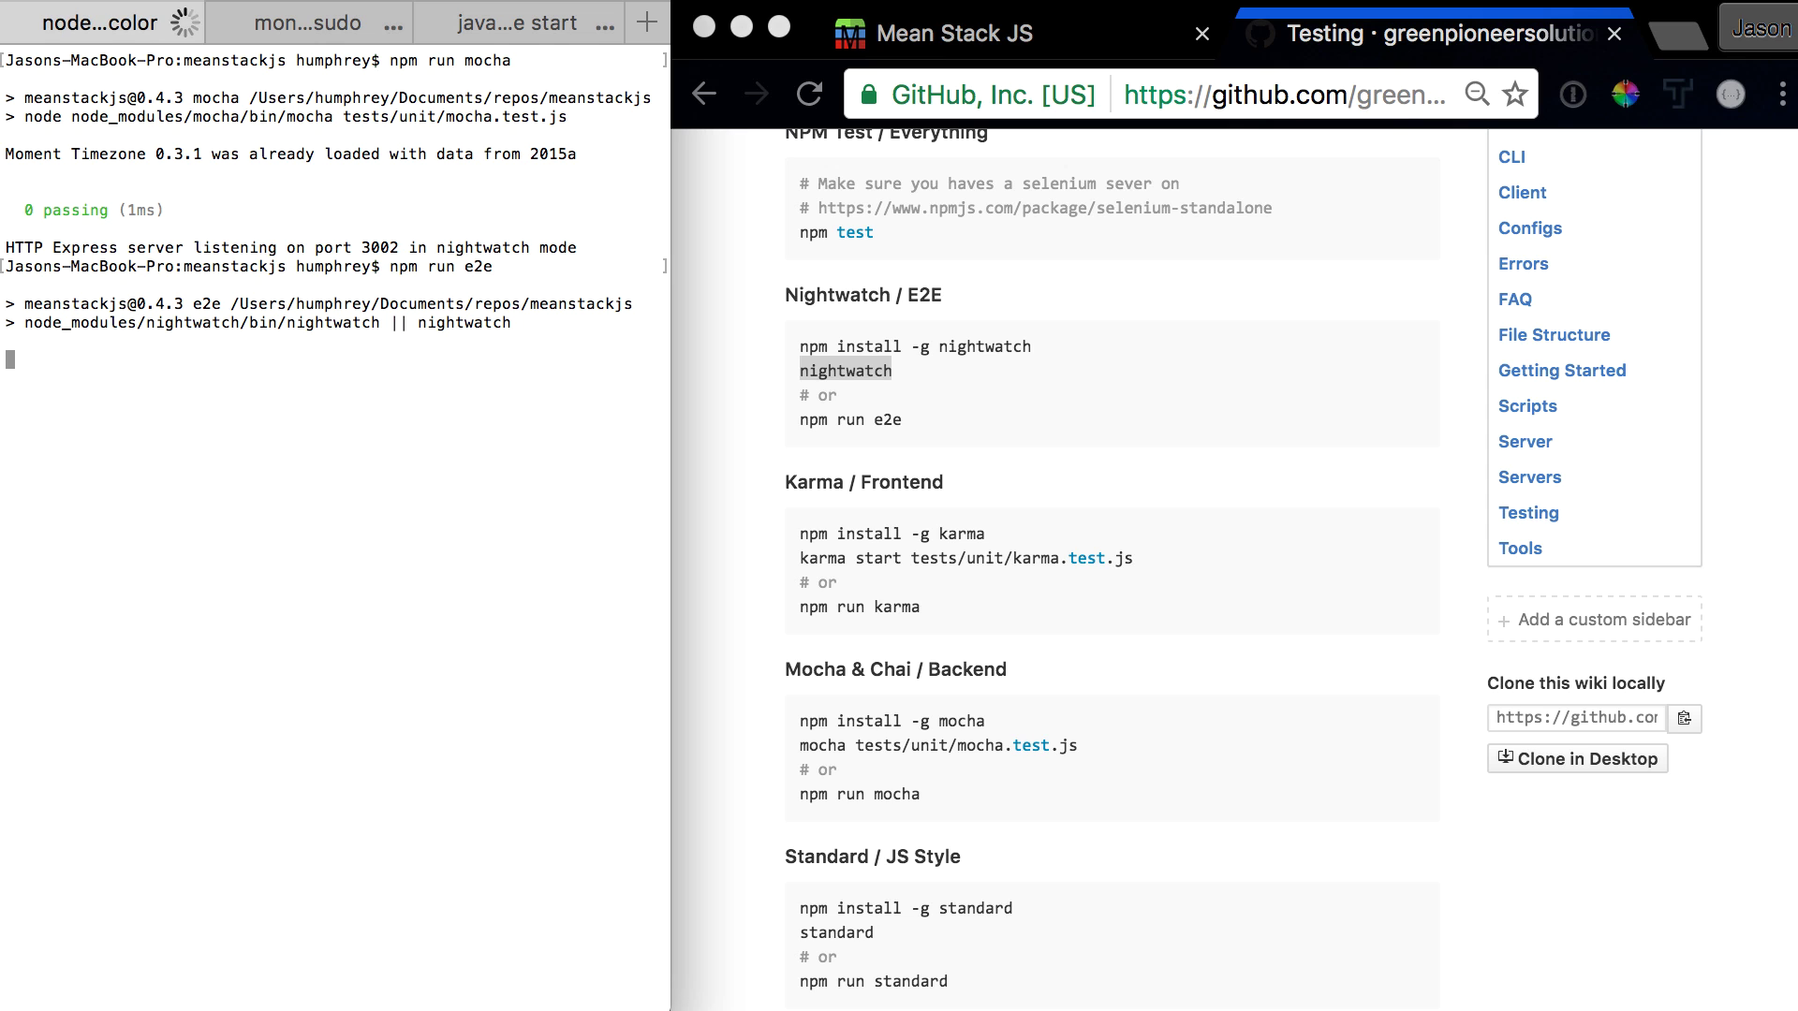